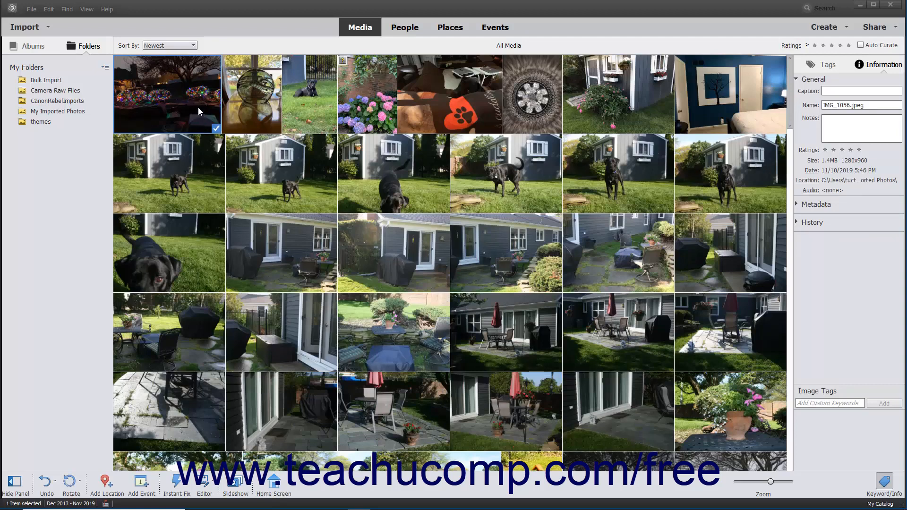
- Select the first five adjacent photos in the top row, from IMG_1056.jpeg through the orange paw-print photo
{"action": "left_click", "coordinate": [198, 109], "text": "ctrl"}
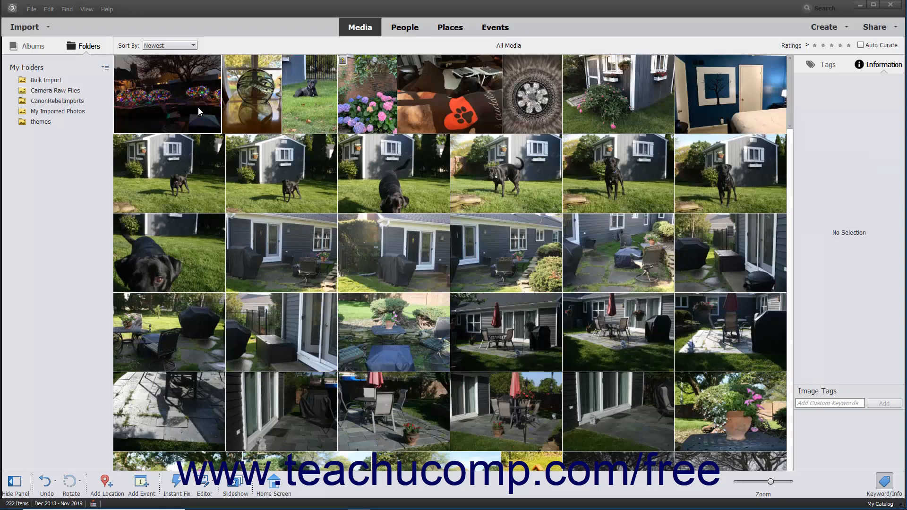
{"action": "left_click", "coordinate": [198, 109]}
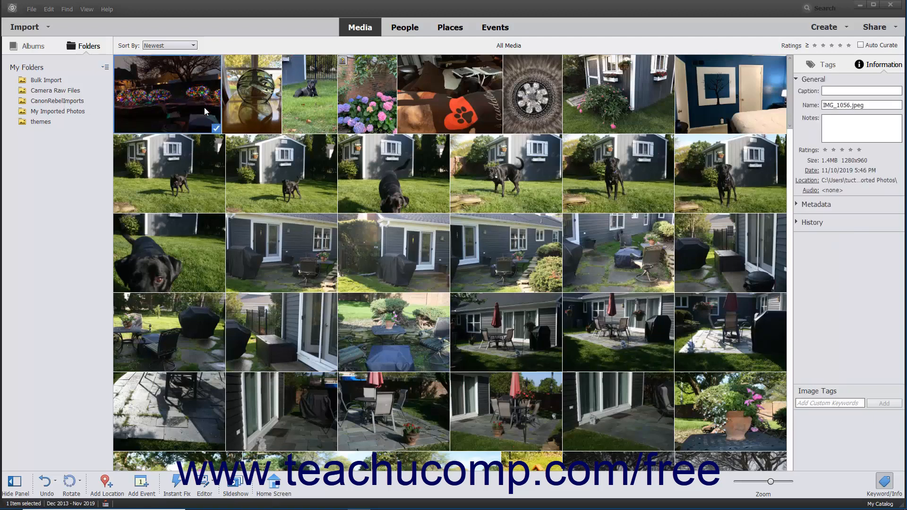
{"action": "left_click", "coordinate": [436, 103], "text": "shift"}
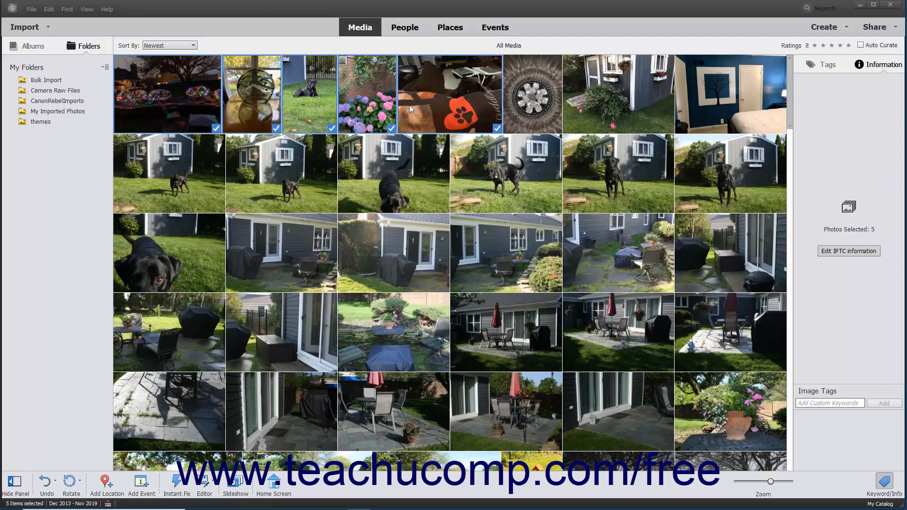
- Select the first, third and fifth dog photos in the second row as a non-adjacent selection
{"action": "left_click", "coordinate": [180, 179]}
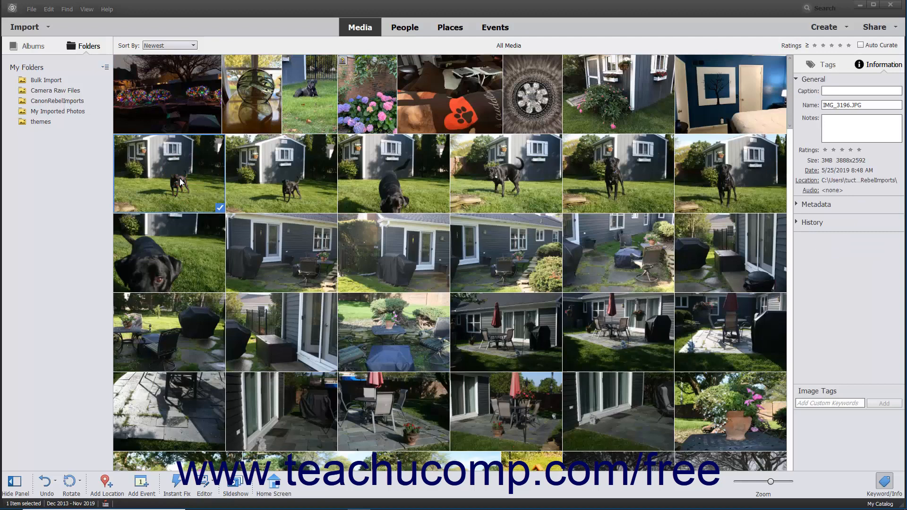
{"action": "left_click", "coordinate": [351, 189], "text": "ctrl"}
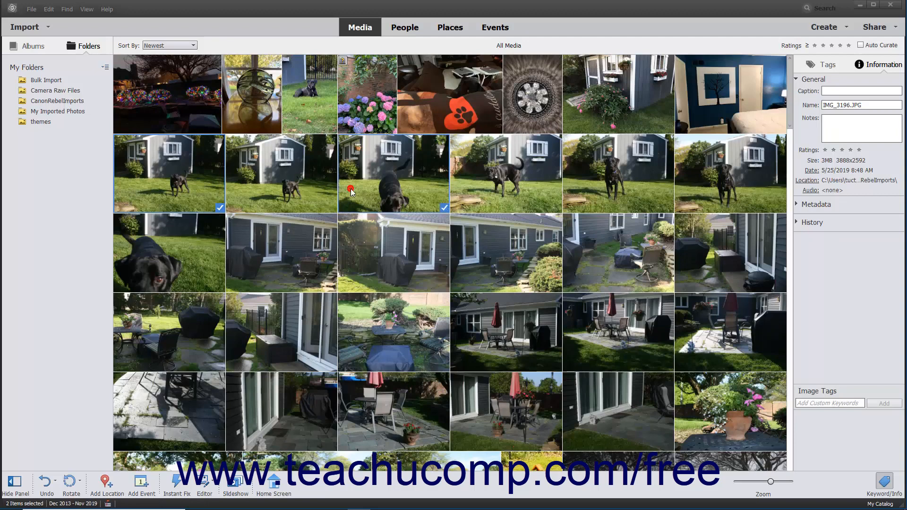
{"action": "left_click", "coordinate": [618, 184], "text": "ctrl"}
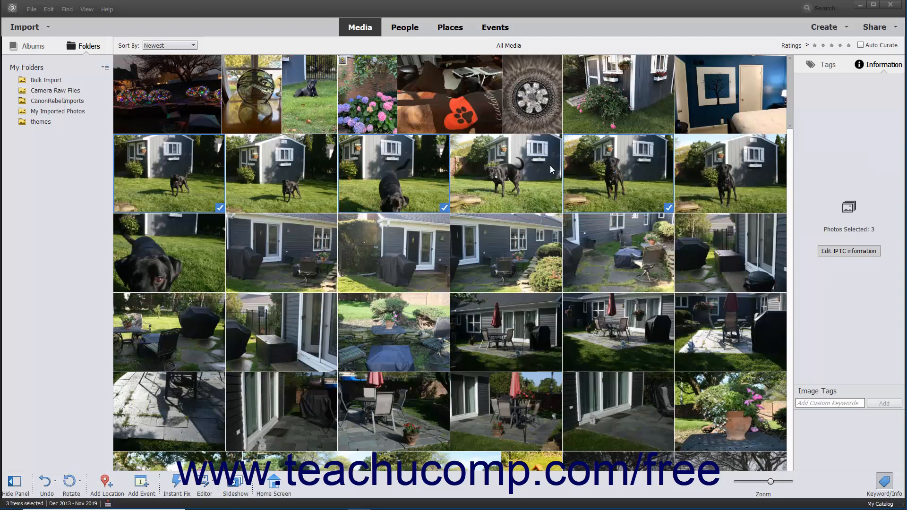
- Select every photo in the media view, and clear the whole selection again
{"action": "left_click", "coordinate": [178, 104]}
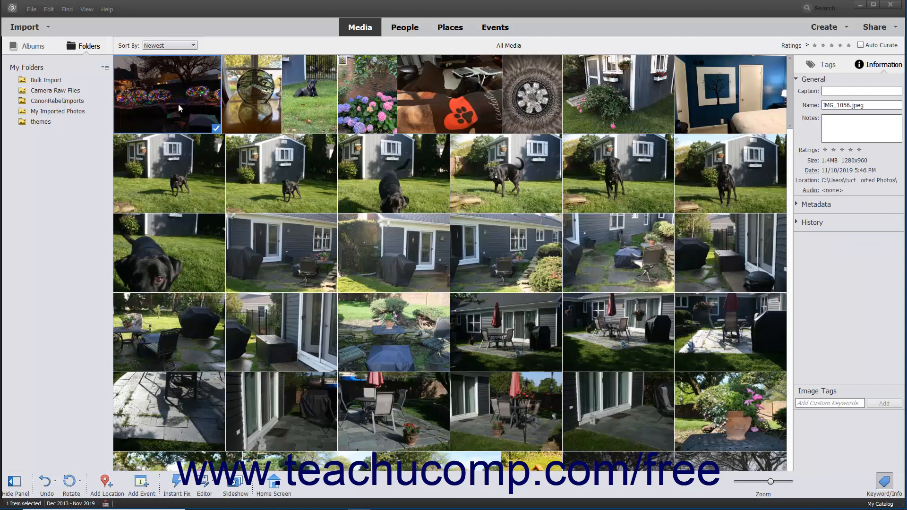
{"action": "left_click", "coordinate": [50, 9]}
{"action": "left_click", "coordinate": [63, 56]}
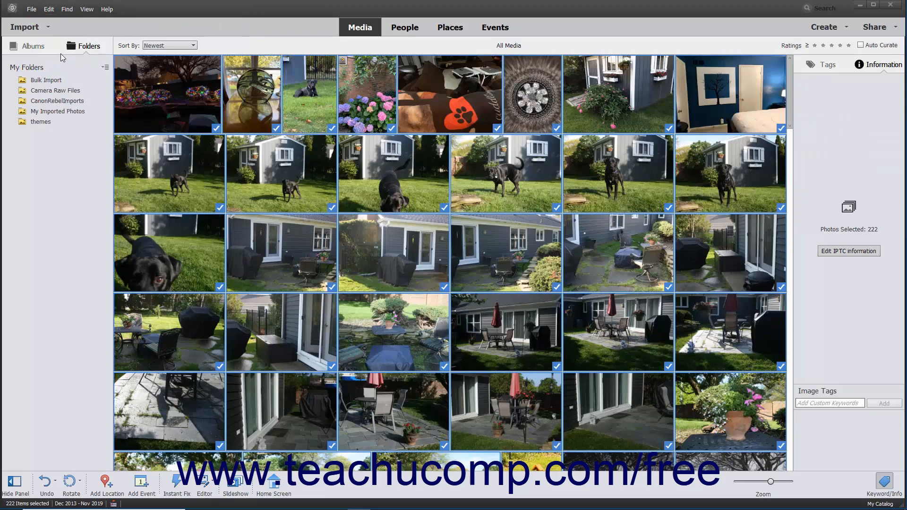
{"action": "left_click", "coordinate": [49, 9]}
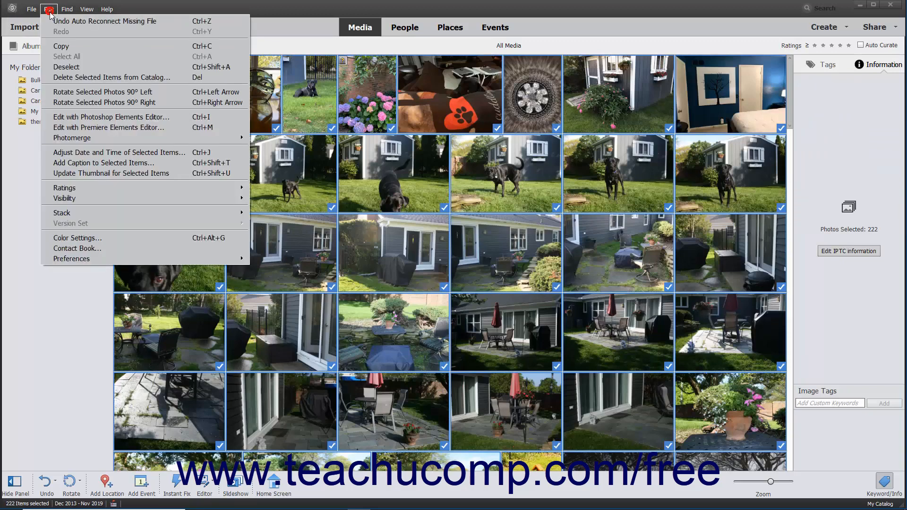
{"action": "left_click", "coordinate": [66, 68]}
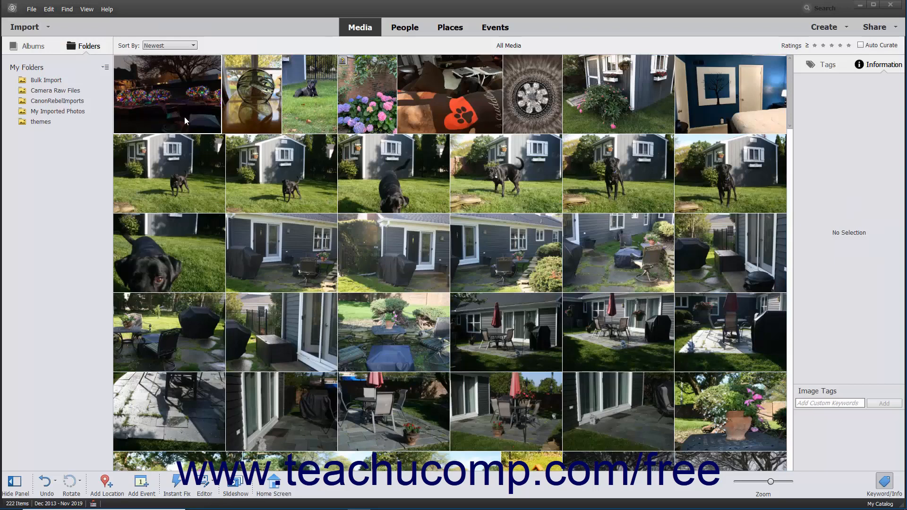
- Start deleting IMG_1056.jpeg from the catalog, toggle the option to also delete it from the hard disk, and cancel the deletion
{"action": "left_click", "coordinate": [202, 98]}
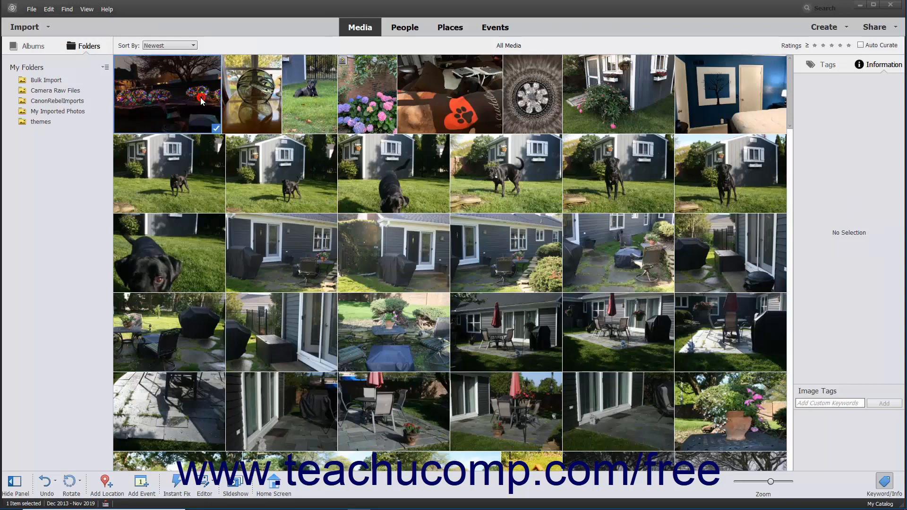
{"action": "left_click", "coordinate": [49, 9]}
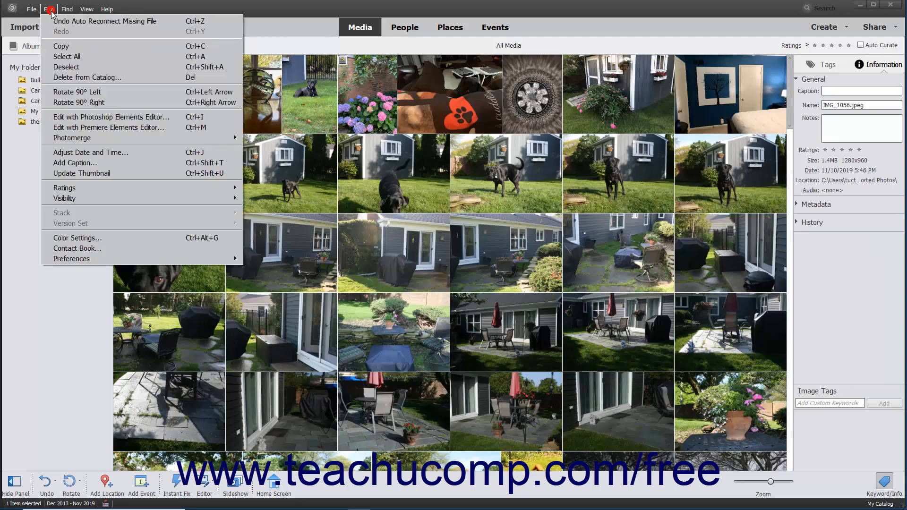
{"action": "left_click", "coordinate": [74, 78]}
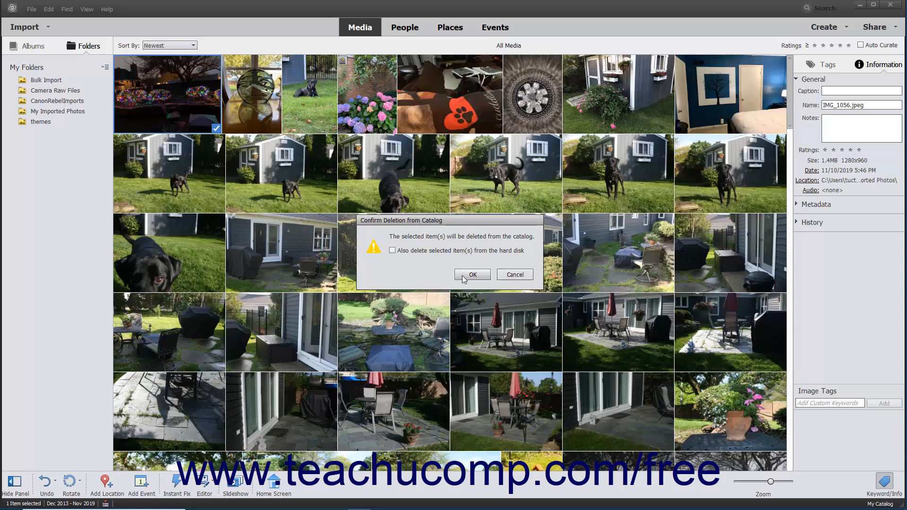
{"action": "left_click", "coordinate": [428, 251]}
{"action": "left_click", "coordinate": [419, 252]}
{"action": "left_click", "coordinate": [503, 278]}
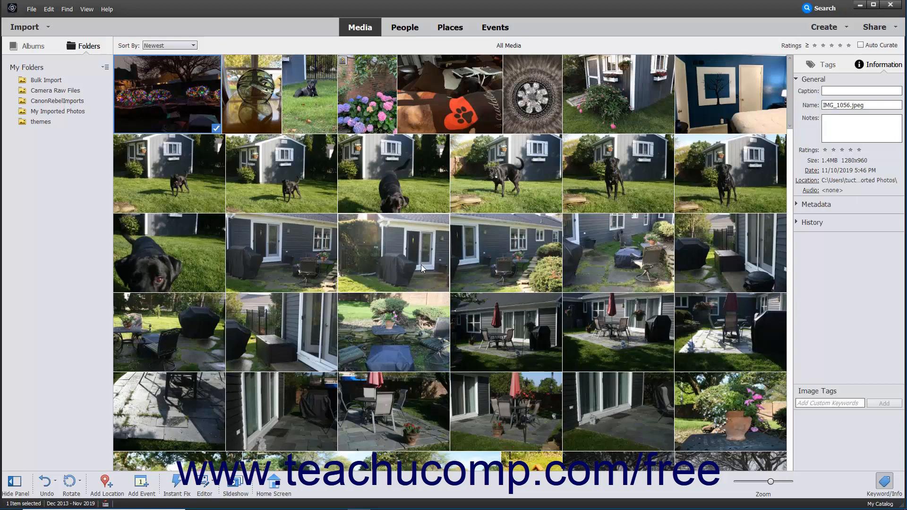
{"action": "left_click", "coordinate": [53, 12]}
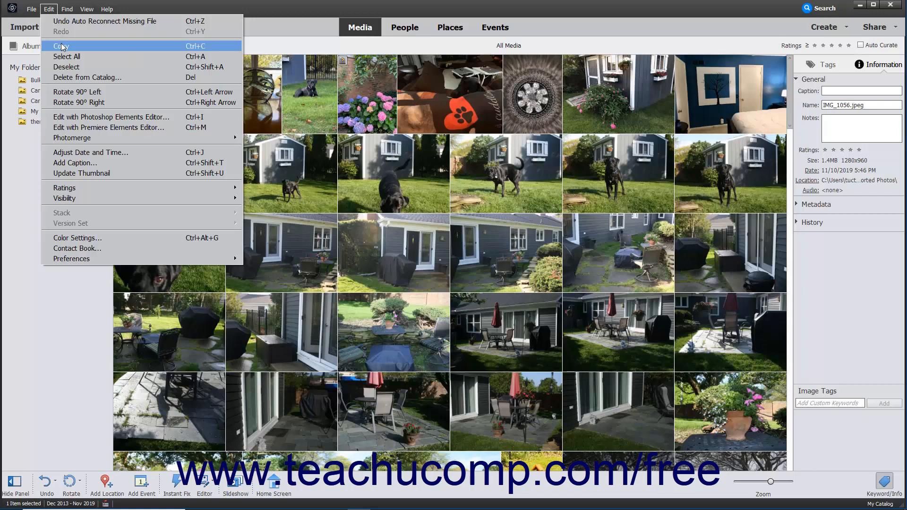
{"action": "mouse_move", "coordinate": [31, 9]}
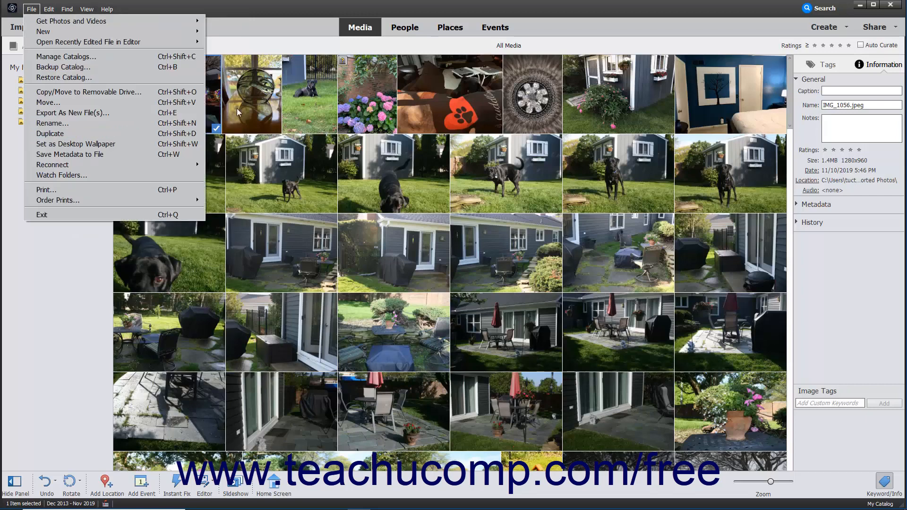
- Select the hydrangeas photo, start reconnecting all missing files, and choose to locate the missing file manually
{"action": "left_click", "coordinate": [353, 104]}
{"action": "left_click", "coordinate": [354, 103]}
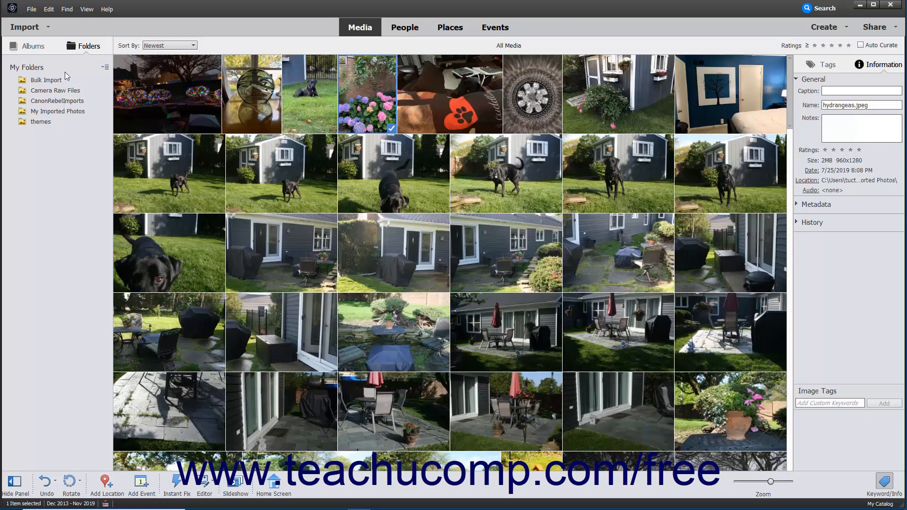
{"action": "left_click", "coordinate": [32, 10]}
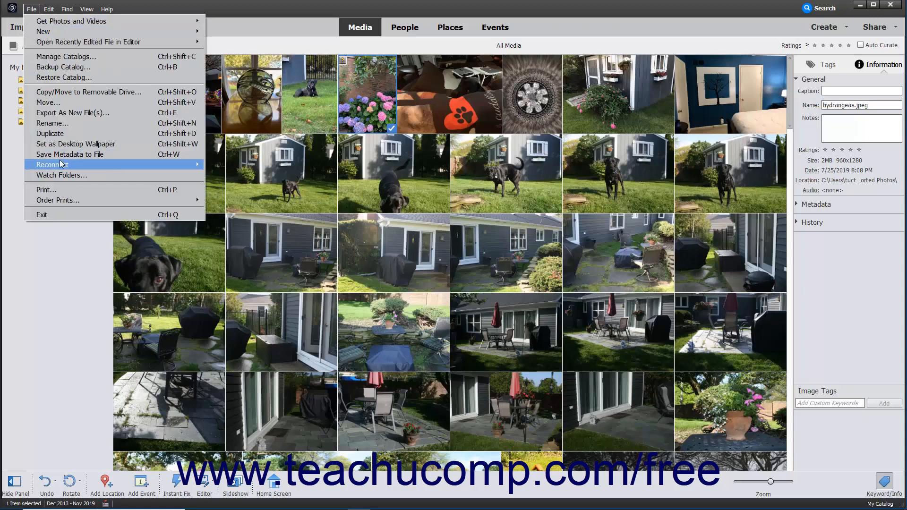
{"action": "mouse_move", "coordinate": [61, 164]}
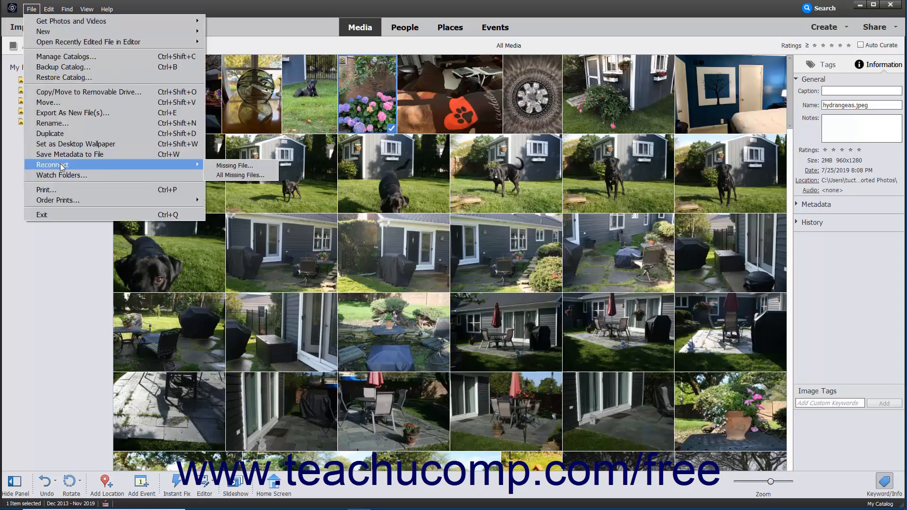
{"action": "left_click", "coordinate": [232, 176]}
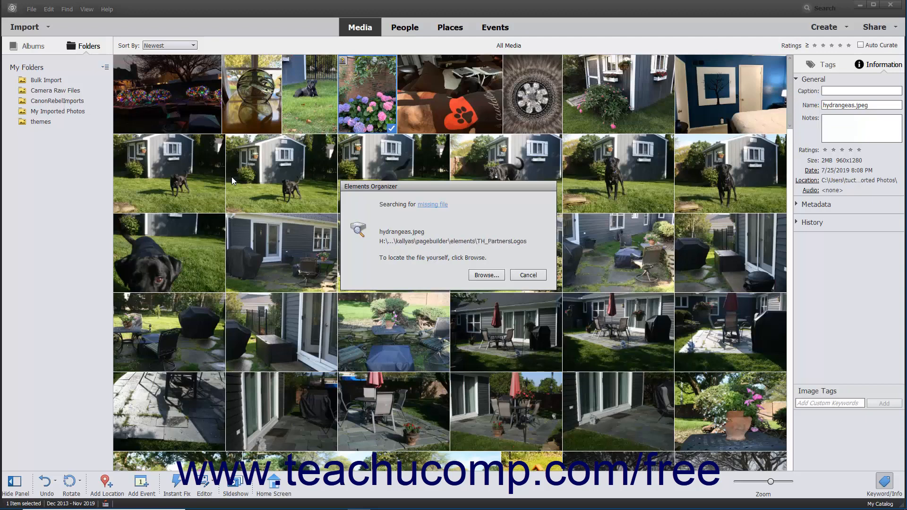
{"action": "left_click", "coordinate": [485, 276]}
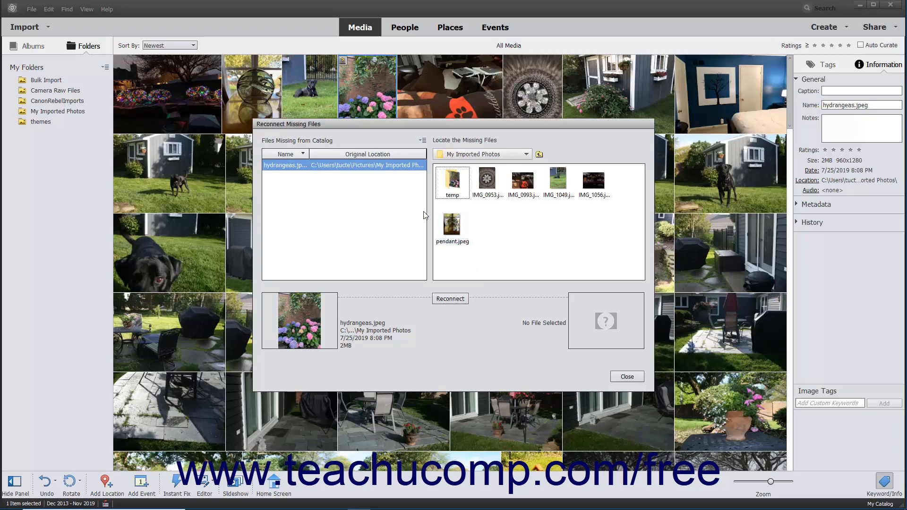
- Reconnect the missing hydrangeas.jpeg to the matching file in the temp folder
{"action": "left_click", "coordinate": [289, 165]}
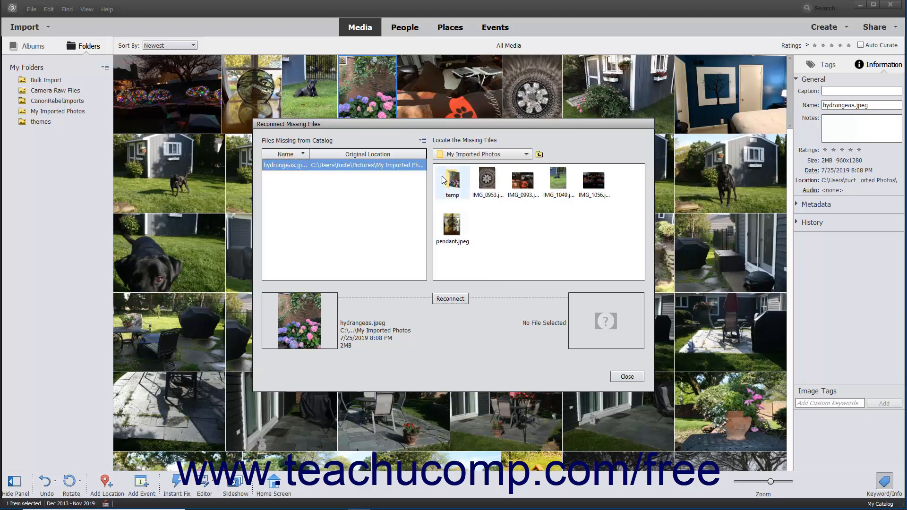
{"action": "mouse_move", "coordinate": [443, 180]}
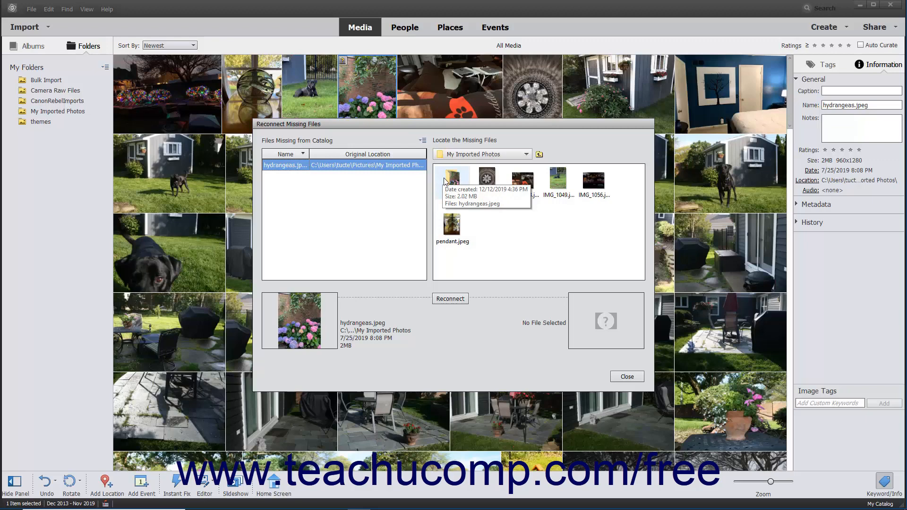
{"action": "double_click", "coordinate": [458, 190]}
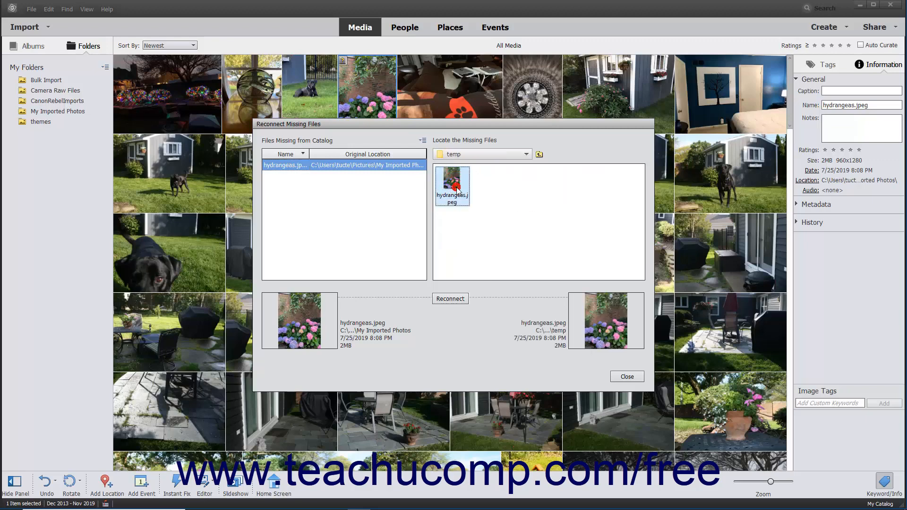
{"action": "left_click", "coordinate": [454, 182]}
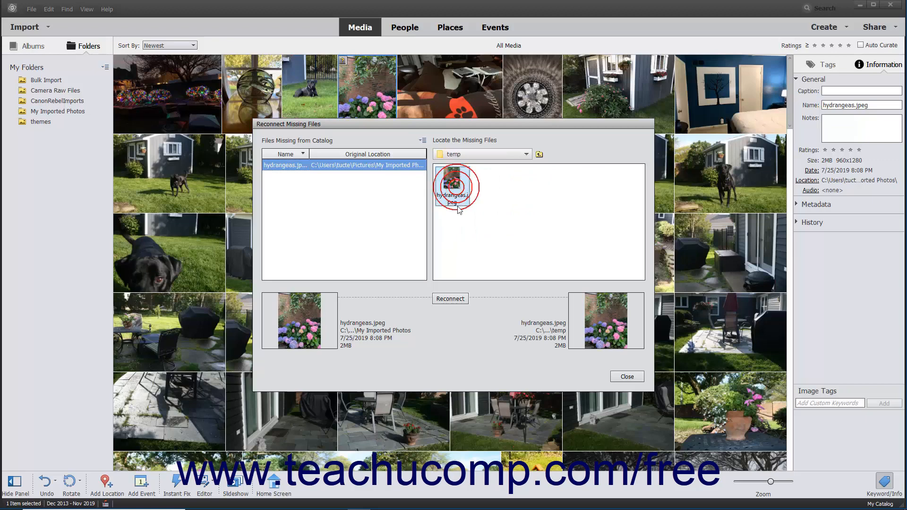
{"action": "left_click", "coordinate": [456, 300]}
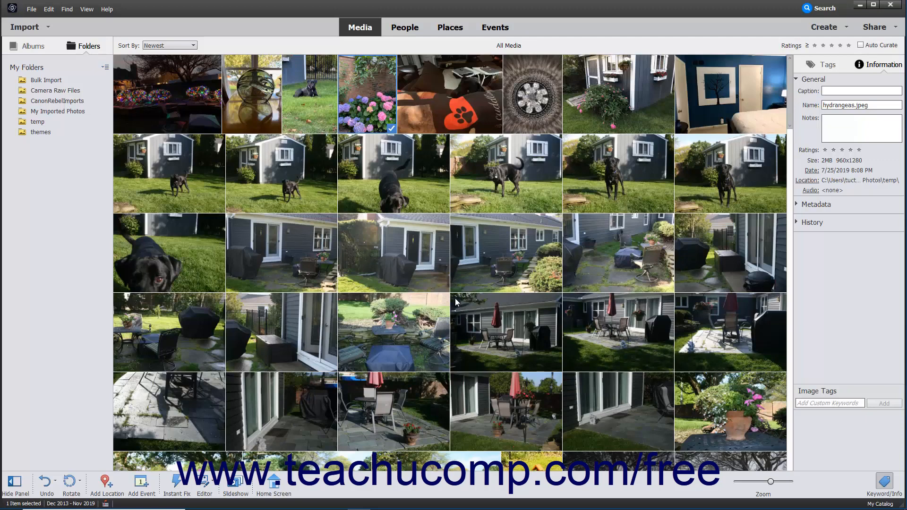
- Try to shift the date and time of IMG_1056.jpeg ahead by 1 hour with the time zone adjustment
{"action": "left_click", "coordinate": [178, 103]}
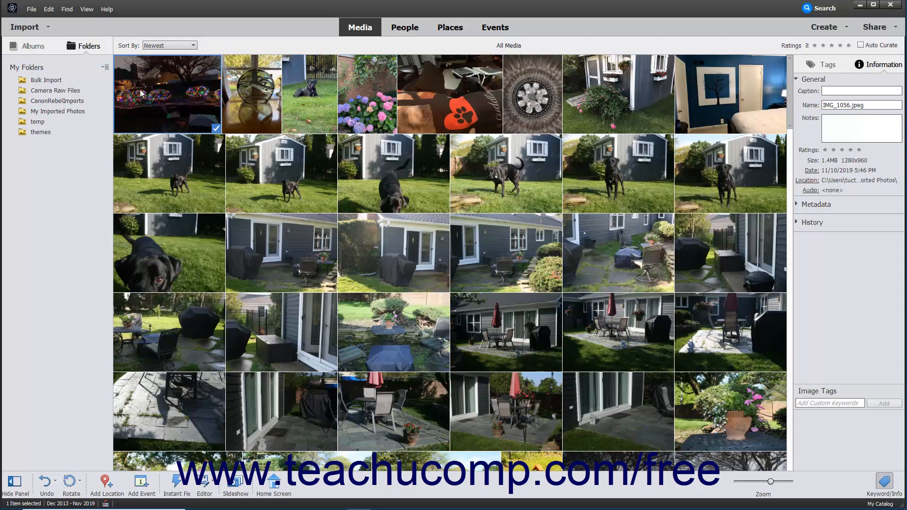
{"action": "left_click", "coordinate": [50, 10]}
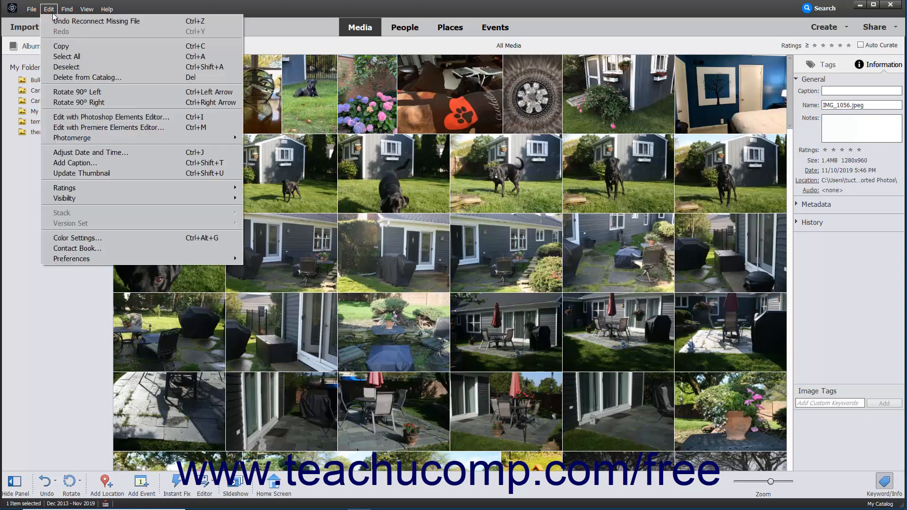
{"action": "left_click", "coordinate": [70, 153]}
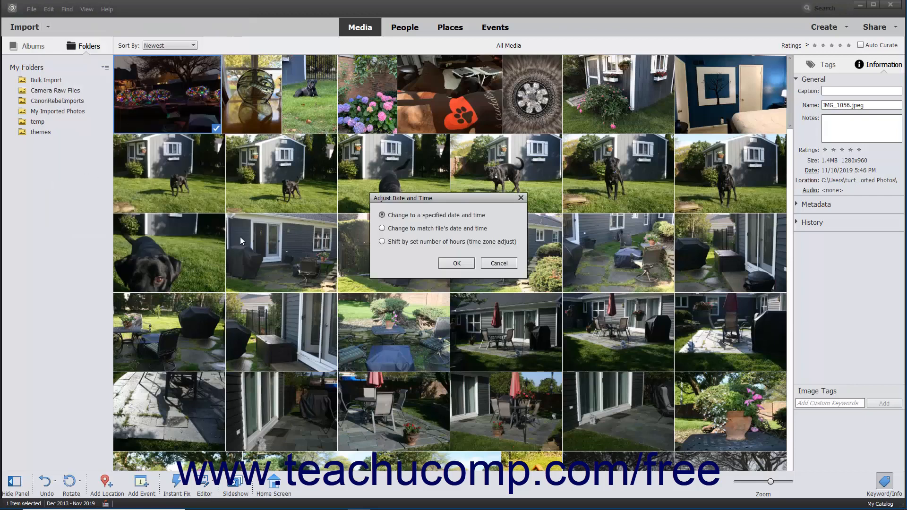
{"action": "left_click", "coordinate": [381, 215]}
{"action": "left_click", "coordinate": [421, 243]}
{"action": "left_click", "coordinate": [448, 265]}
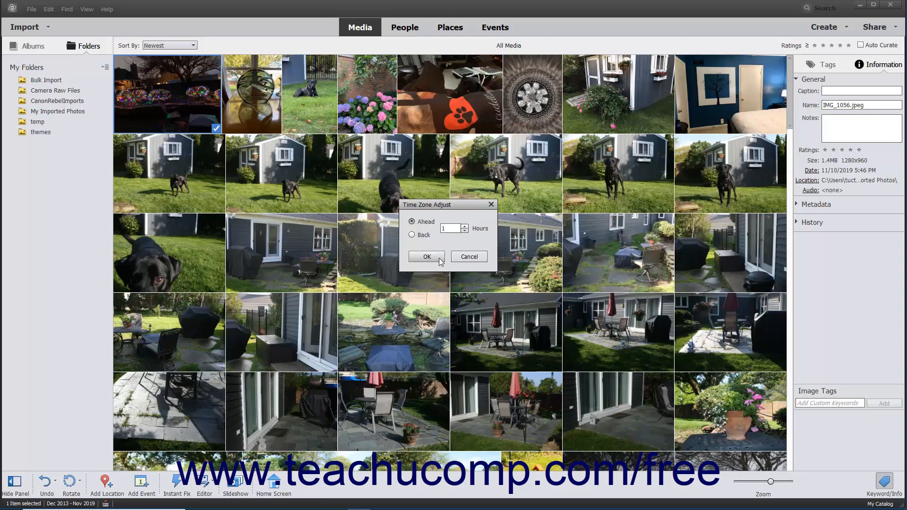
{"action": "left_click", "coordinate": [440, 258]}
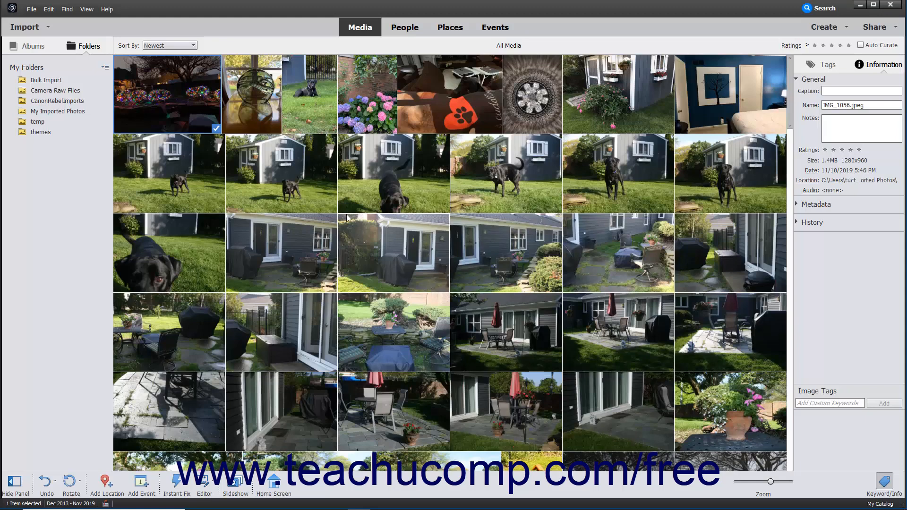
- Examine the general information of pendant.jpeg, reveal its location in File Explorer, and close the Explorer window
{"action": "left_click", "coordinate": [237, 103]}
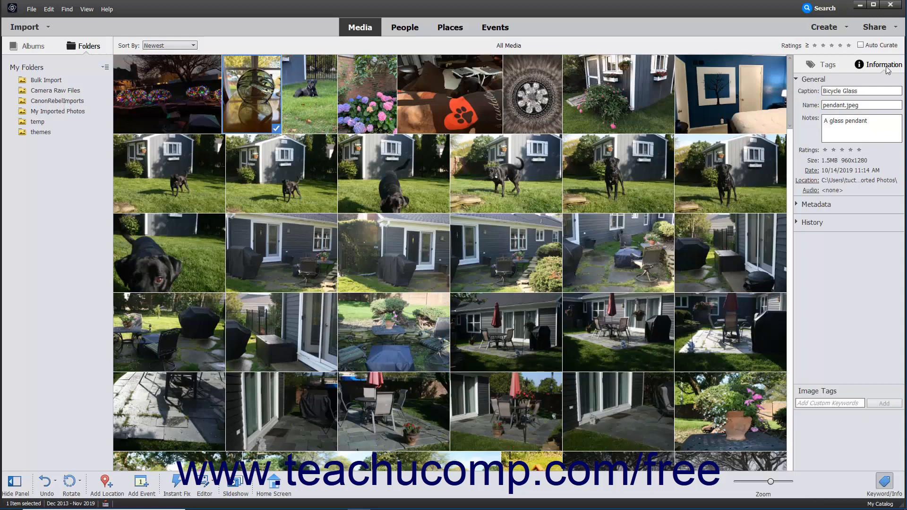
{"action": "left_click", "coordinate": [798, 80]}
{"action": "left_click", "coordinate": [797, 80]}
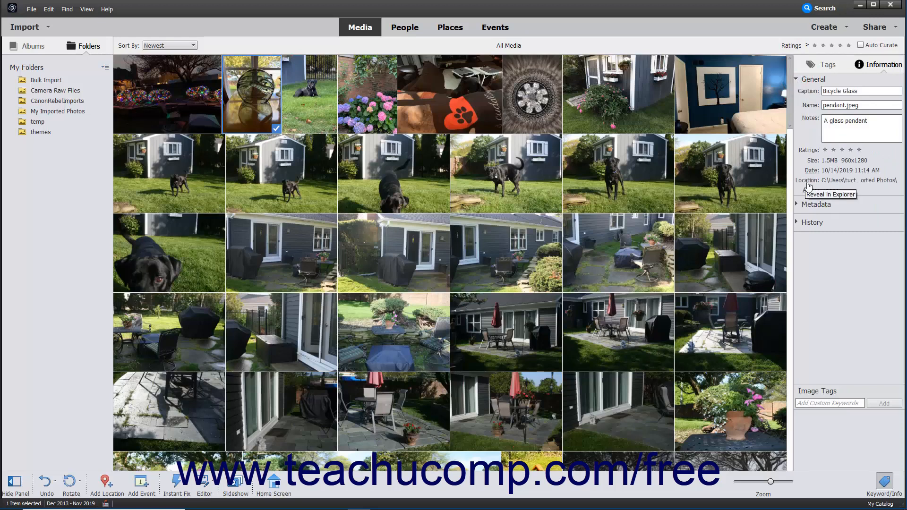
{"action": "left_click", "coordinate": [809, 186]}
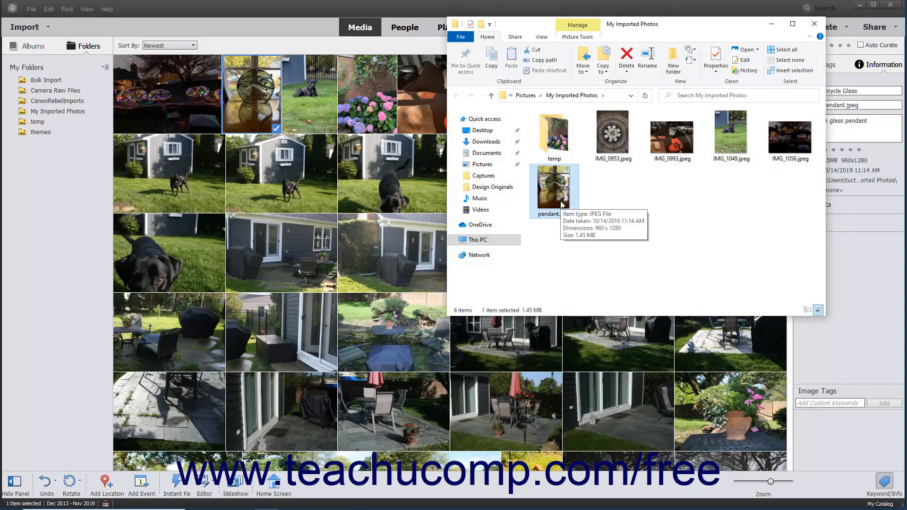
{"action": "left_click", "coordinate": [815, 23]}
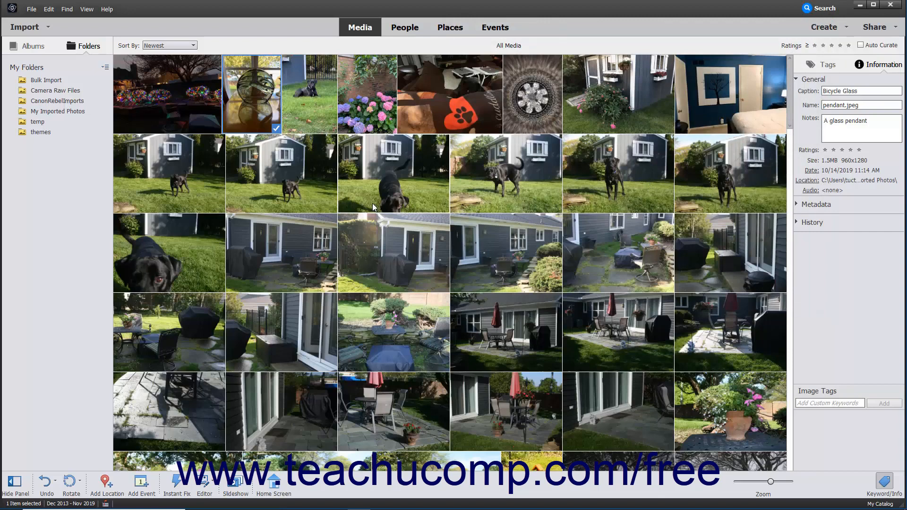
- Start exporting IMG_1056.jpeg, the night photo of colored lights, as a new file in JPEG format
{"action": "left_click", "coordinate": [172, 110]}
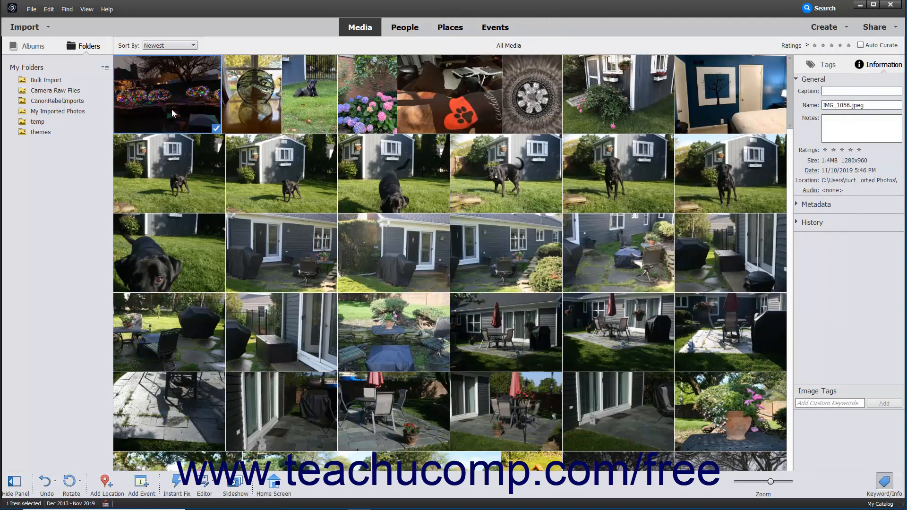
{"action": "left_click", "coordinate": [31, 9]}
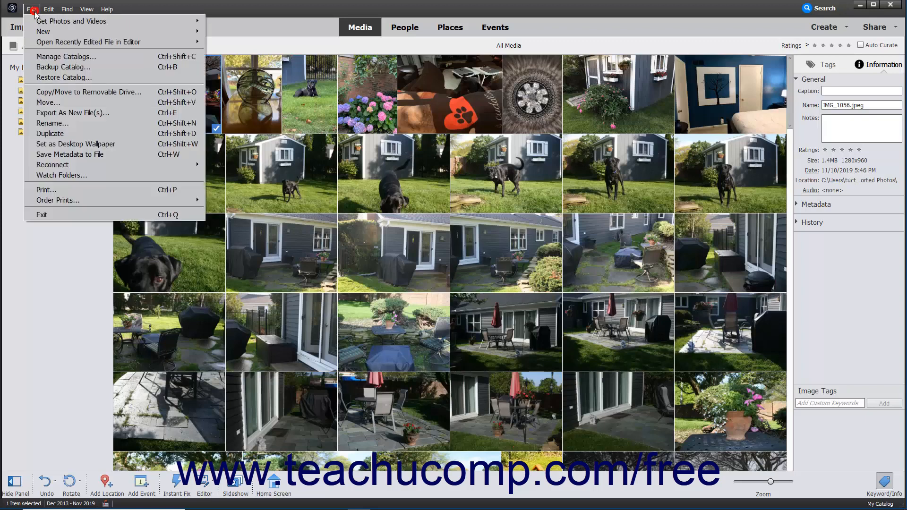
{"action": "left_click", "coordinate": [70, 114]}
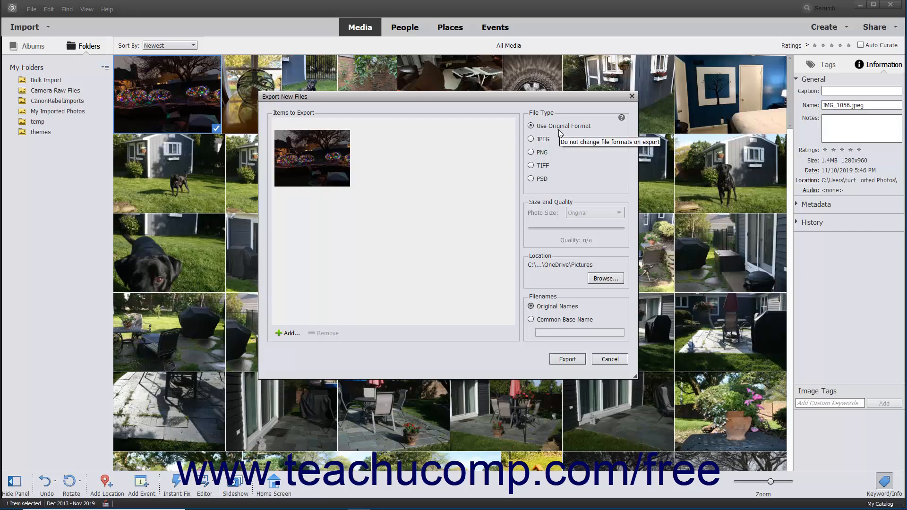
{"action": "left_click", "coordinate": [542, 139]}
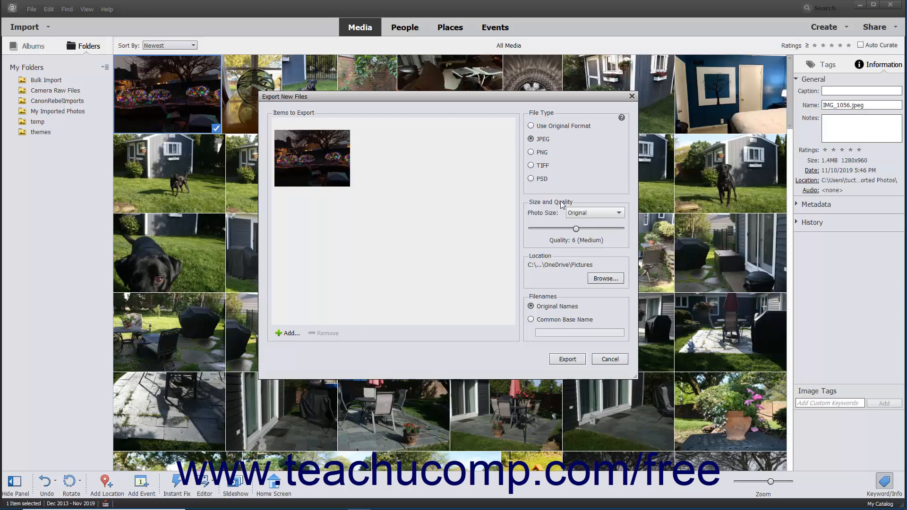
- Set the export photo size to 1280 x 960 pixels and the JPEG quality to 12 (Maximum)
{"action": "left_click", "coordinate": [573, 212]}
{"action": "left_click", "coordinate": [579, 253]}
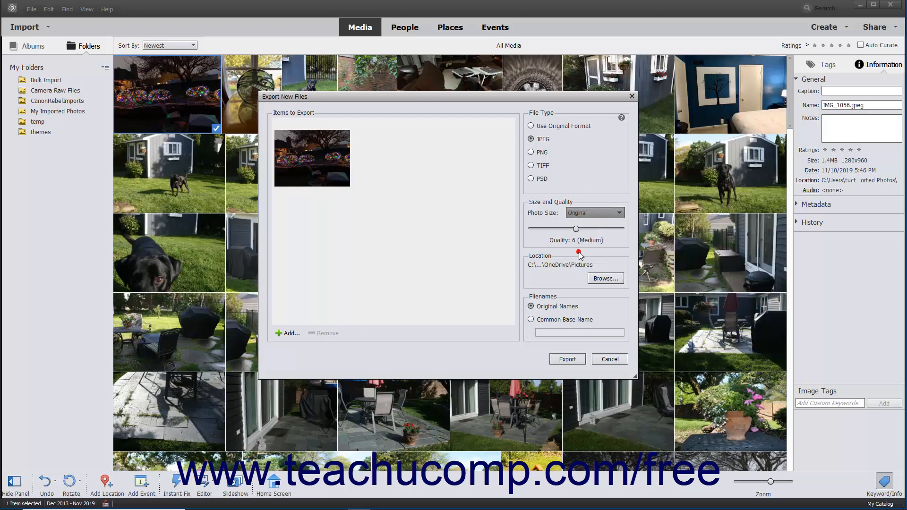
{"action": "left_click", "coordinate": [577, 229]}
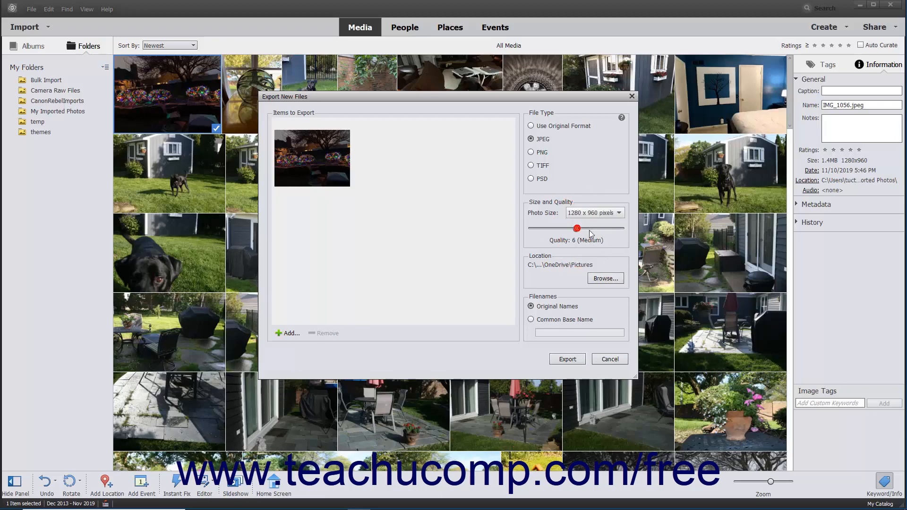
{"action": "left_click_drag", "start_coordinate": [589, 230], "coordinate": [632, 233]}
- Choose the Desktop as the destination folder for the exported file
{"action": "left_click", "coordinate": [595, 279]}
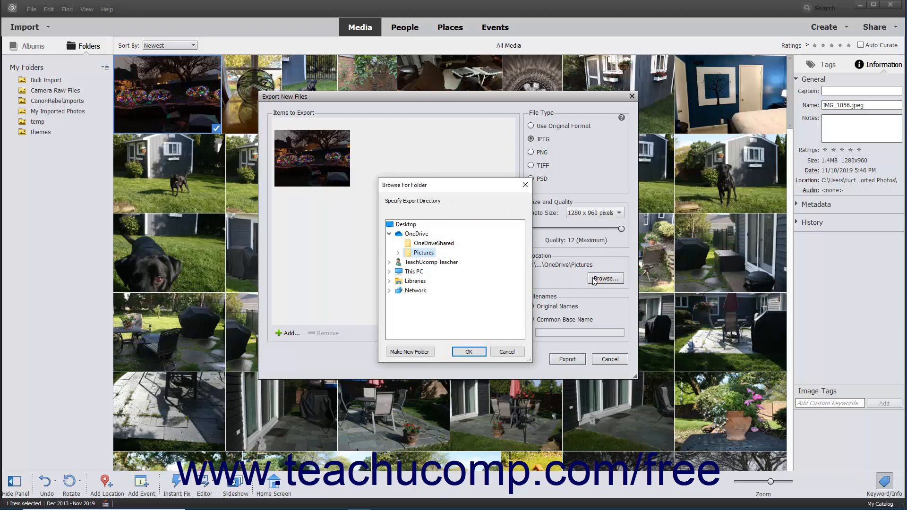
{"action": "left_click", "coordinate": [390, 234]}
{"action": "left_click", "coordinate": [405, 225]}
{"action": "left_click", "coordinate": [465, 352]}
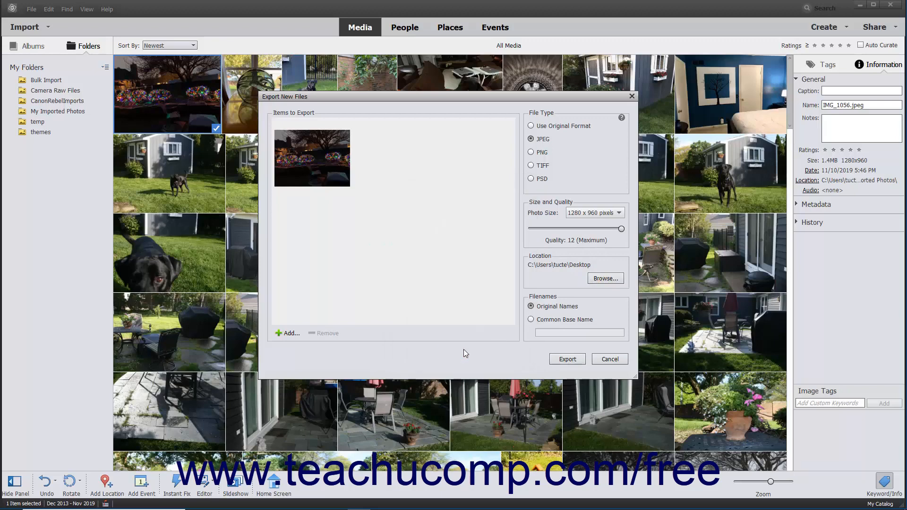
- Export the photo with its original name after trying the Common Base Name option, and dismiss the completion message
{"action": "left_click", "coordinate": [534, 307]}
{"action": "left_click", "coordinate": [534, 319]}
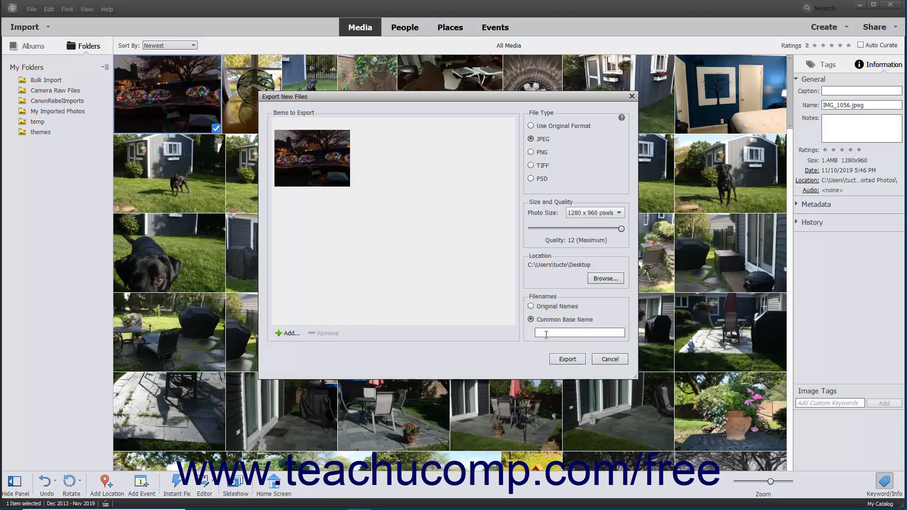
{"action": "left_click", "coordinate": [542, 332]}
{"action": "left_click", "coordinate": [531, 306]}
{"action": "left_click", "coordinate": [562, 360]}
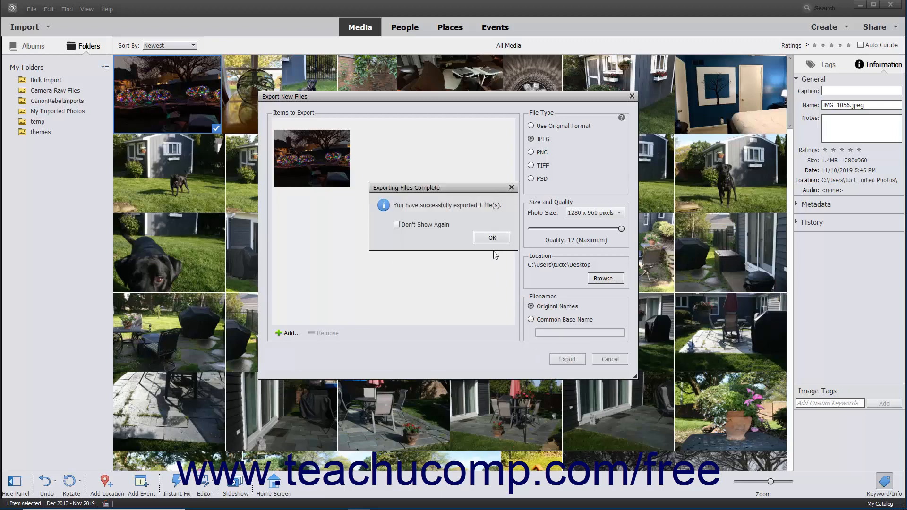
{"action": "left_click", "coordinate": [492, 238]}
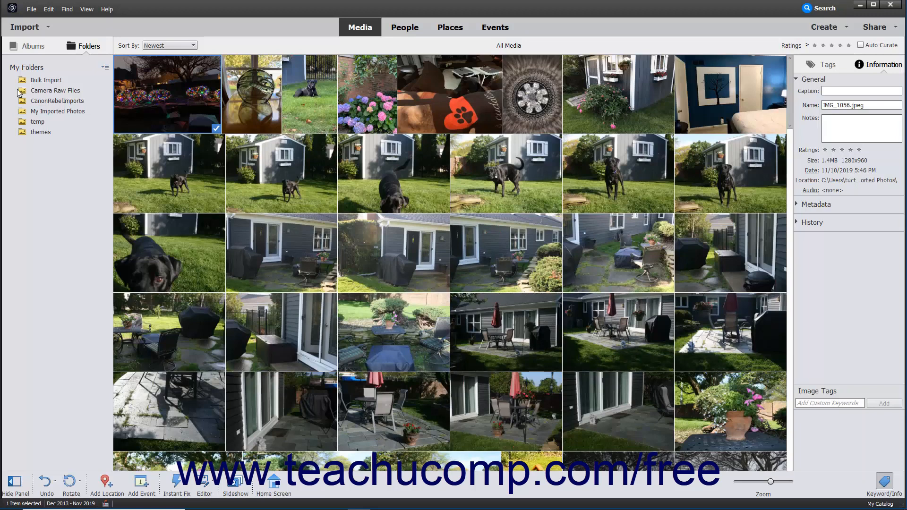
{"action": "left_click", "coordinate": [31, 9]}
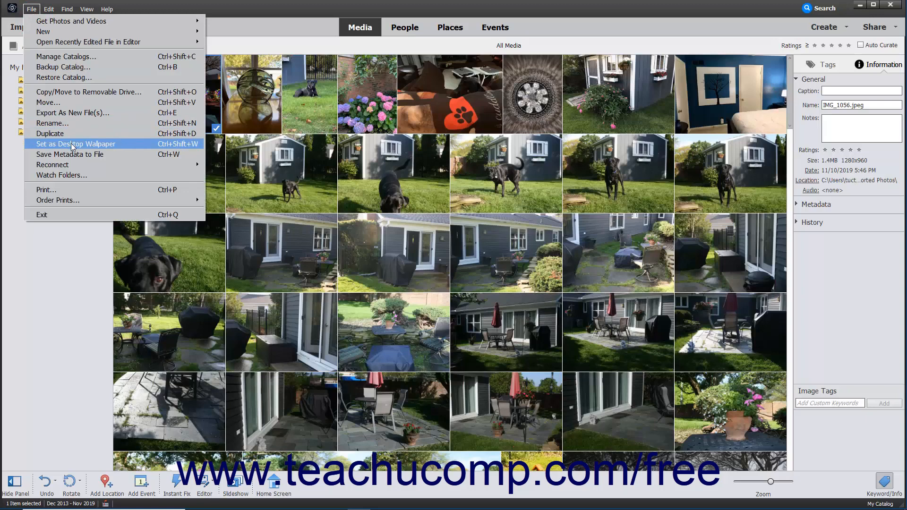
{"action": "left_click", "coordinate": [33, 10]}
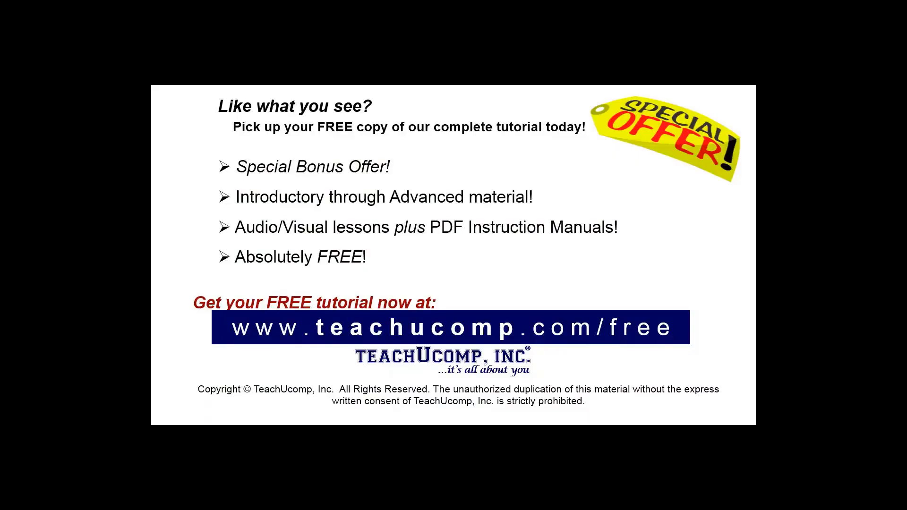